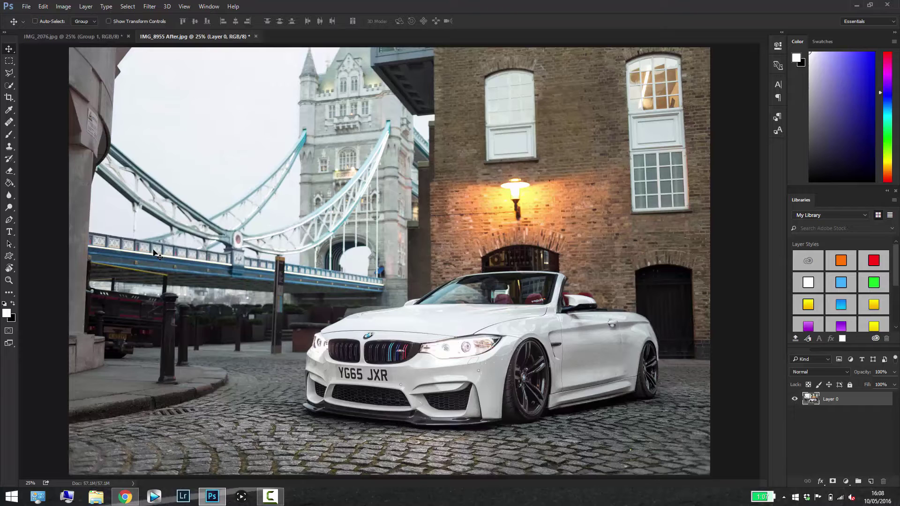
Keep white as the foreground colour and set the Brush to 1457 px with 0% hardness.
{"action": "left_click", "coordinate": [7, 313]}
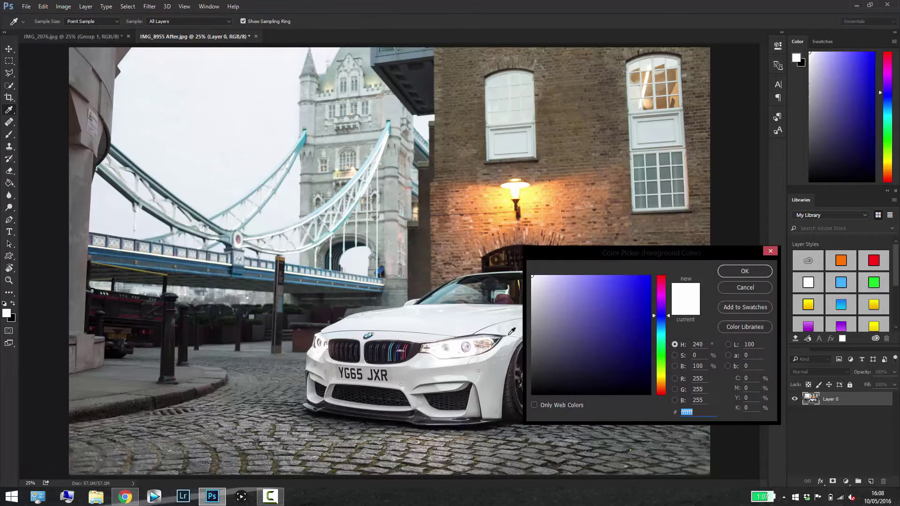
{"action": "key", "text": "Return"}
{"action": "key", "text": "b"}
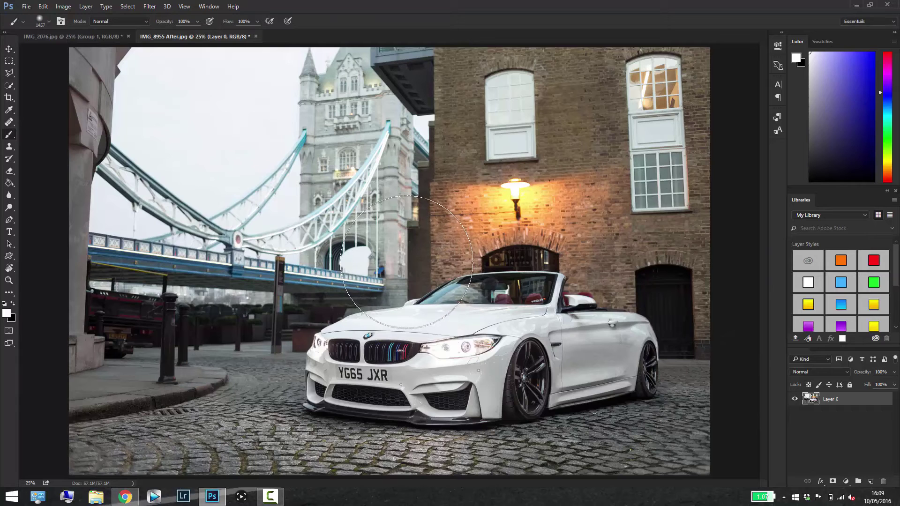
{"action": "right_click", "coordinate": [535, 287]}
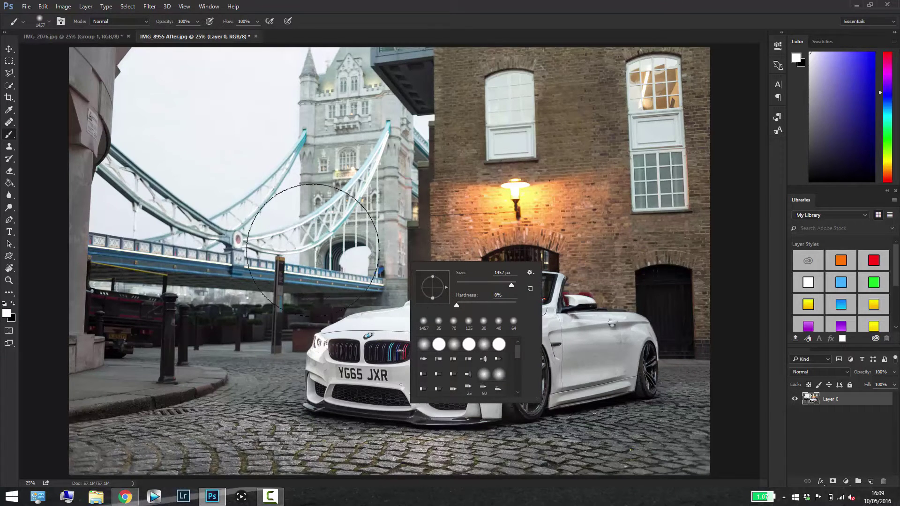
{"action": "key", "text": "Escape"}
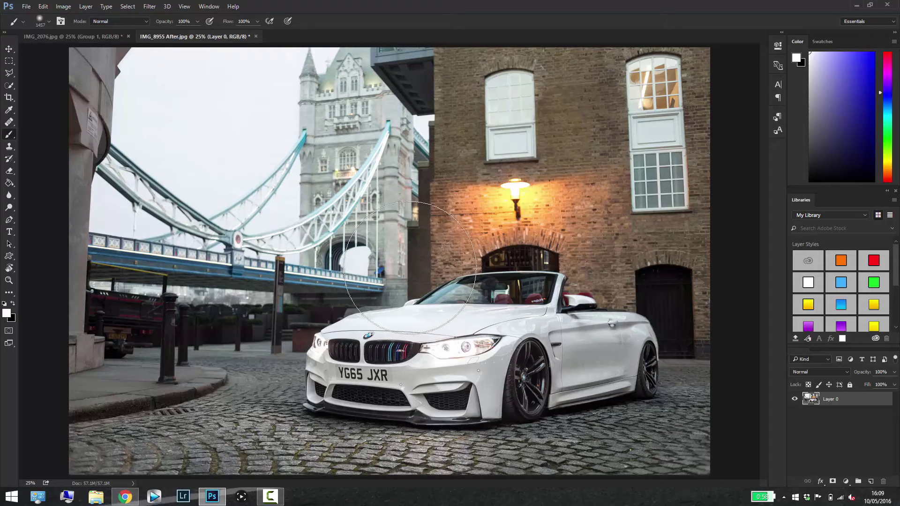
{"action": "scroll", "coordinate": [289, 265], "scroll_direction": "down", "scroll_amount": 1}
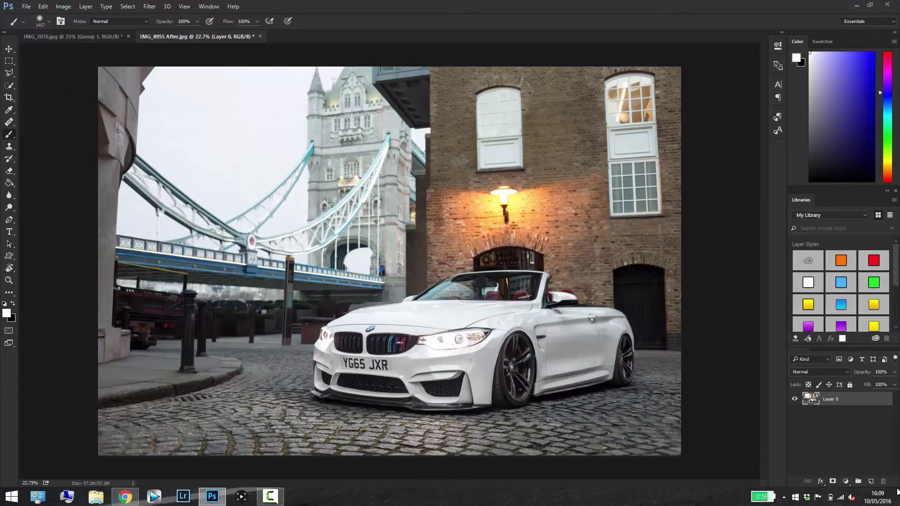
Add a new empty Layer 1 above the photo and select it.
{"action": "left_click", "coordinate": [872, 482]}
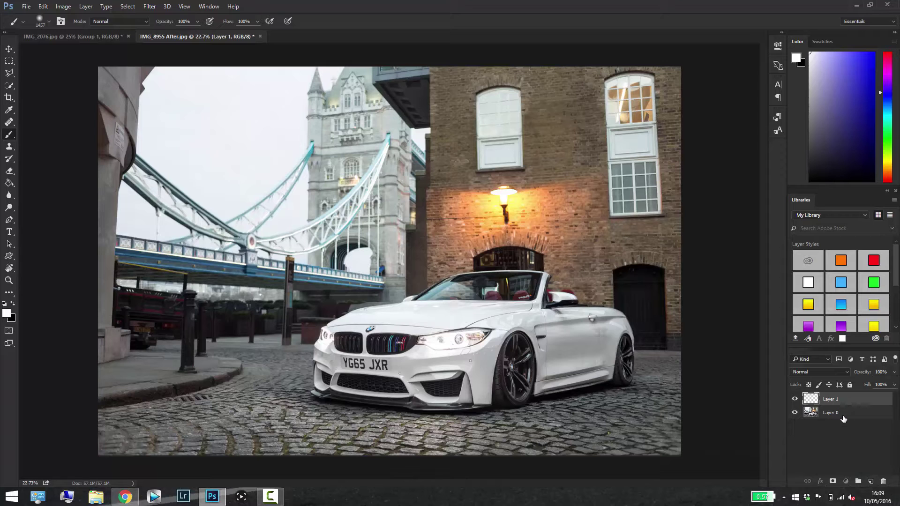
{"action": "left_click", "coordinate": [844, 416]}
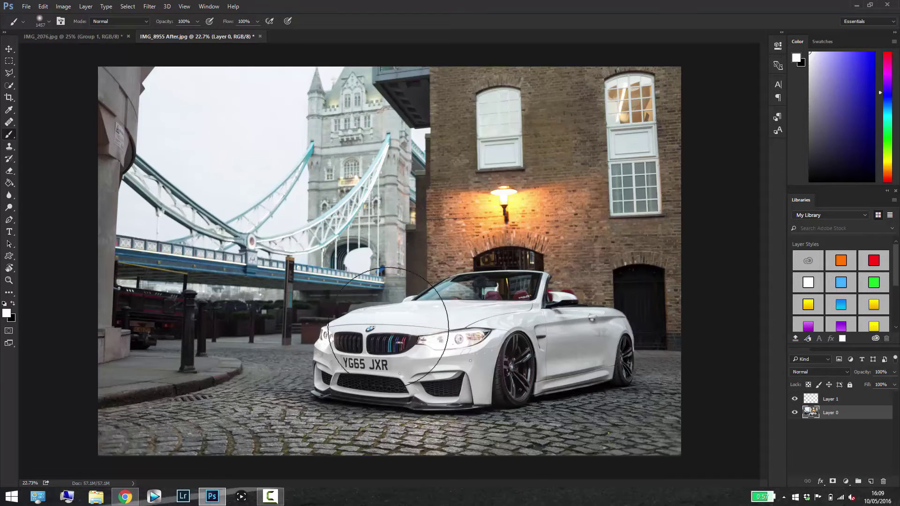
{"action": "left_click", "coordinate": [858, 399]}
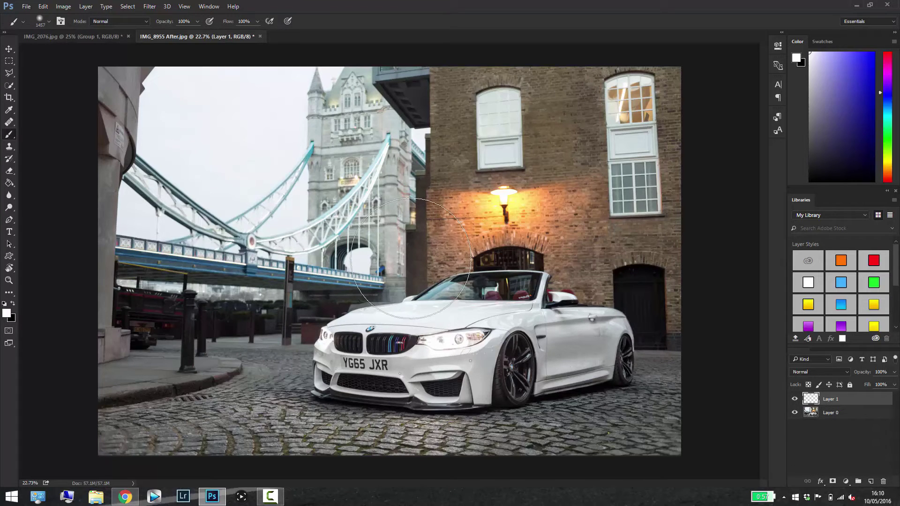
Paint a soft white glow on Layer 1 near the tower base, above the windscreen.
{"action": "left_click", "coordinate": [411, 258]}
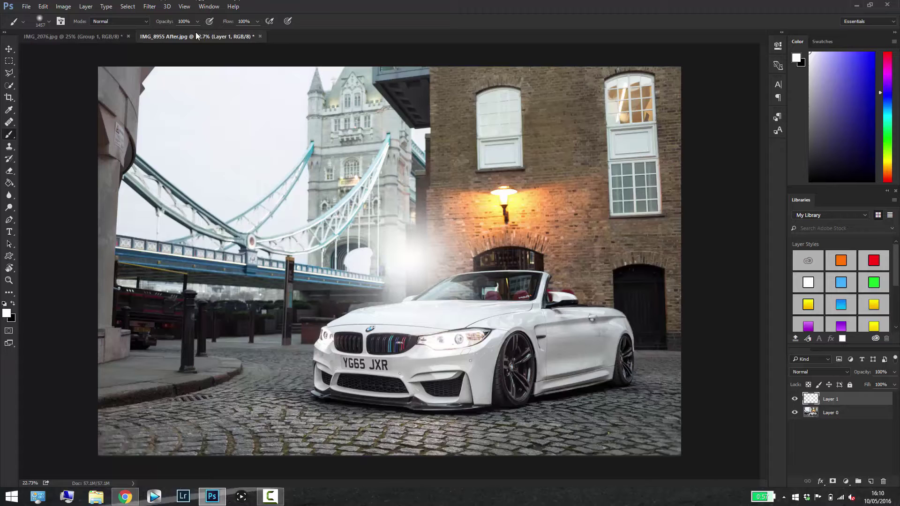
{"action": "right_click", "coordinate": [545, 301]}
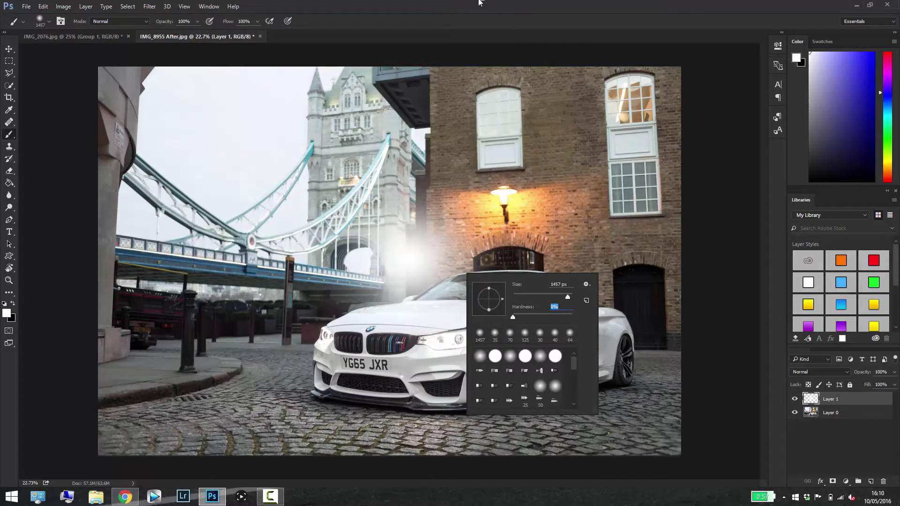
{"action": "key", "text": "Return"}
{"action": "mouse_move", "coordinate": [404, 260]}
{"action": "left_mouse_down"}
{"action": "mouse_move", "coordinate": [358, 262]}
{"action": "mouse_move", "coordinate": [418, 256]}
{"action": "left_mouse_up"}
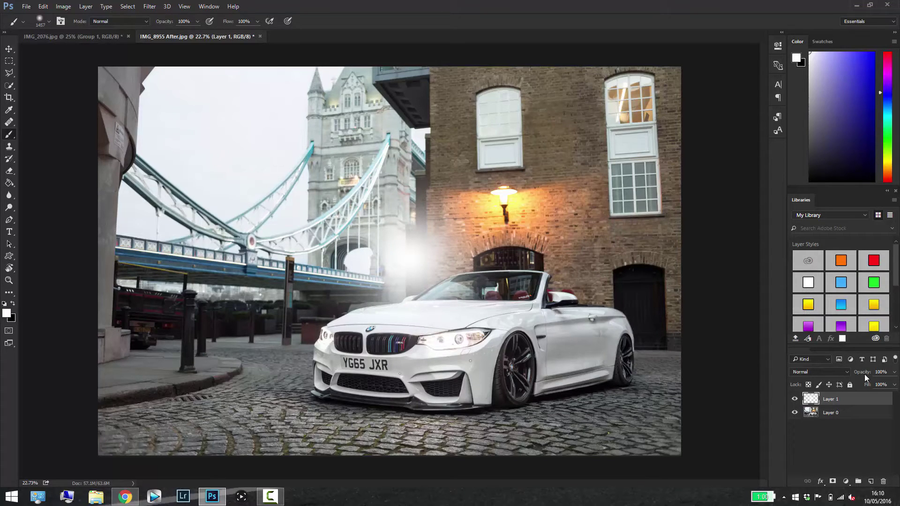
Duplicate Layer 1 and scale the copy to about 146% around its centre.
{"action": "key", "text": "ctrl+j"}
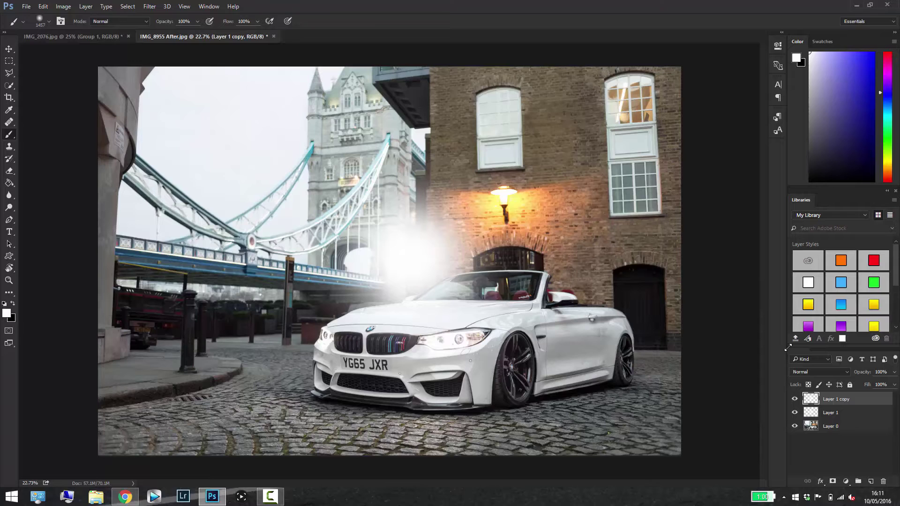
{"action": "key", "text": "ctrl+t"}
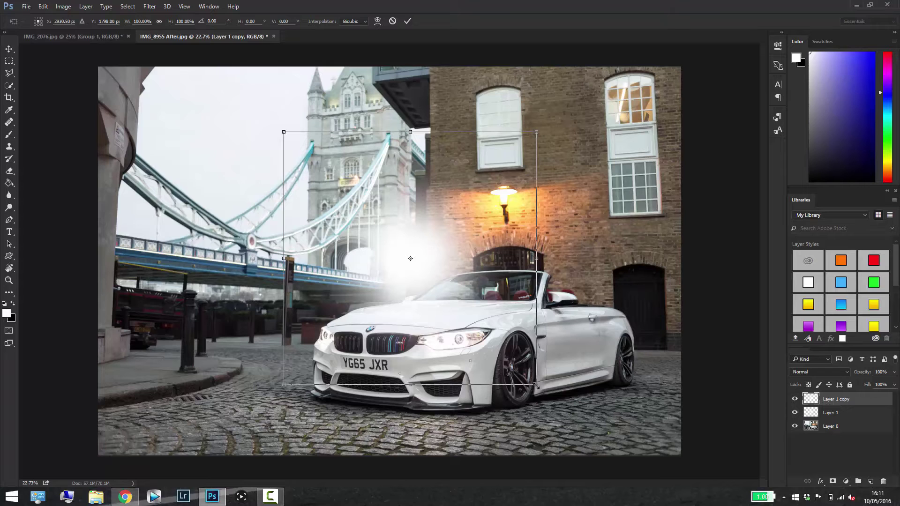
{"action": "left_click_drag", "start_coordinate": [538, 386], "coordinate": [594, 447]}
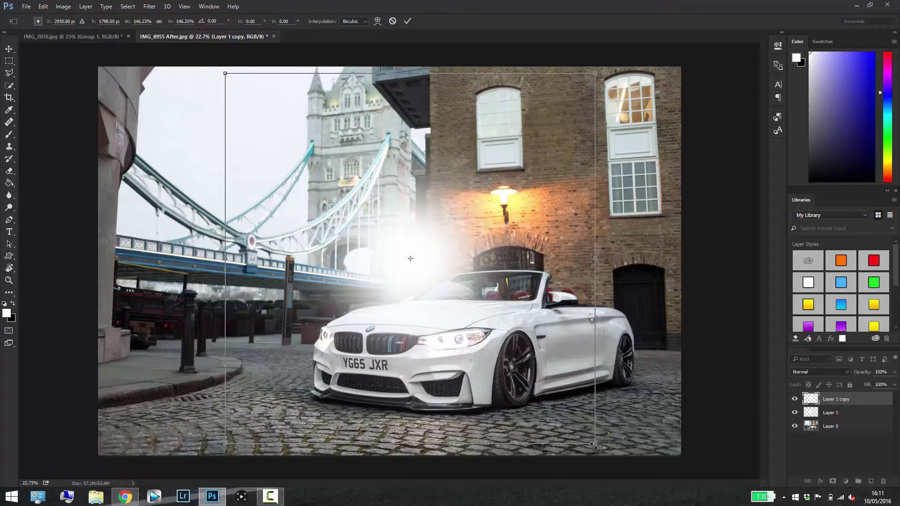
{"action": "key", "text": "Return"}
{"action": "key", "text": "b"}
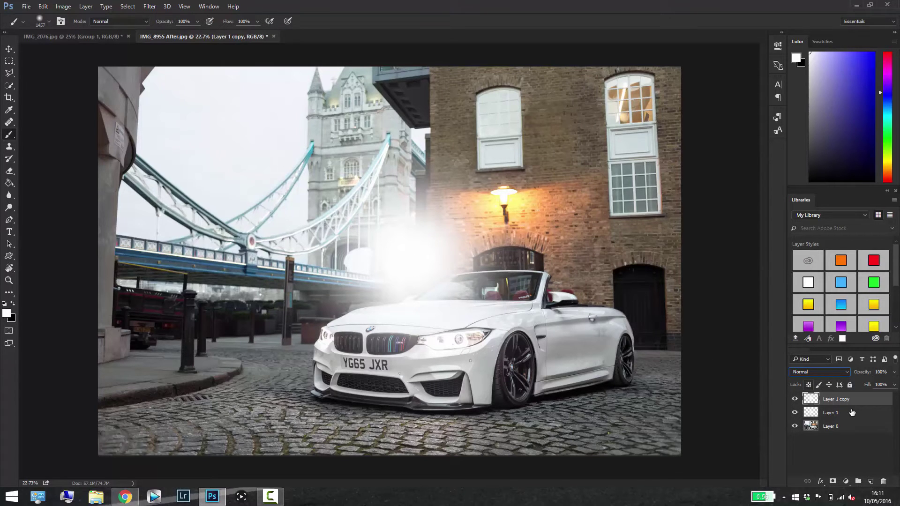
Set Layer 1 and Layer 1 copy to the Linear Dodge (Add) blend mode.
{"action": "left_click", "coordinate": [848, 413], "text": "shift"}
{"action": "left_click", "coordinate": [834, 370]}
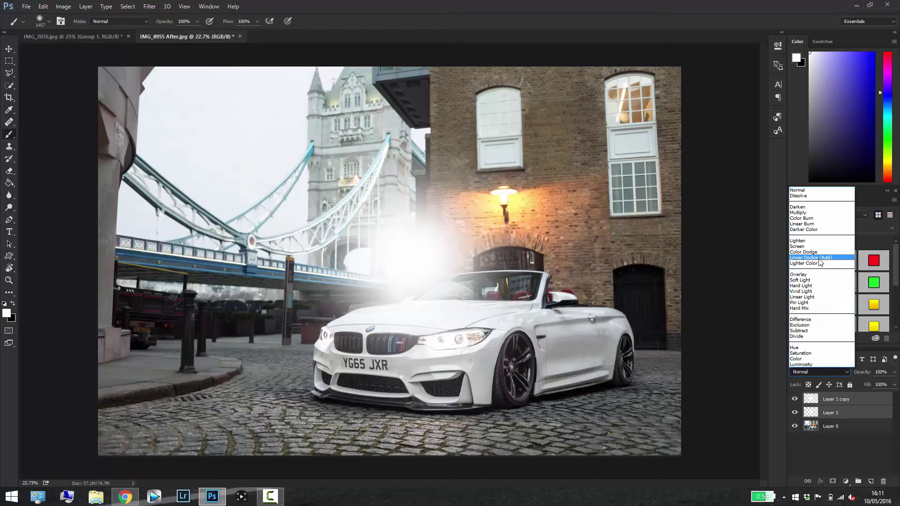
{"action": "left_click", "coordinate": [819, 258]}
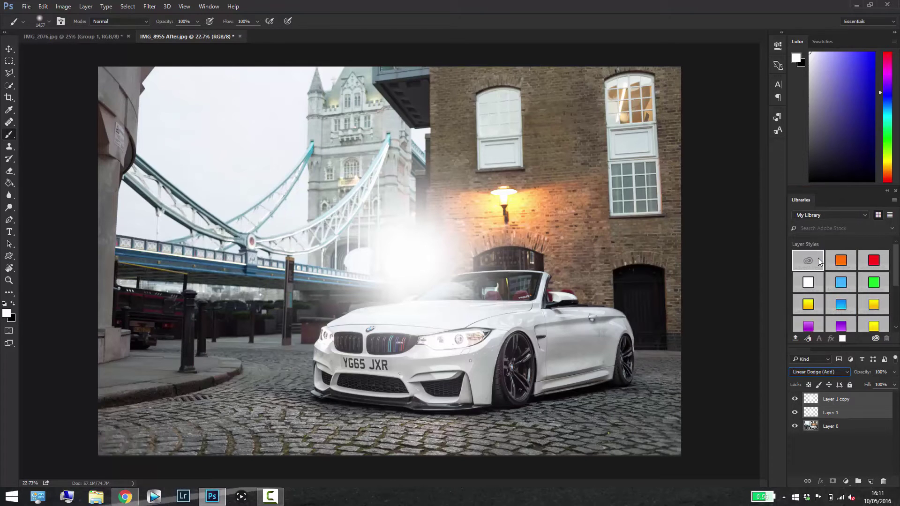
{"action": "left_click", "coordinate": [832, 373]}
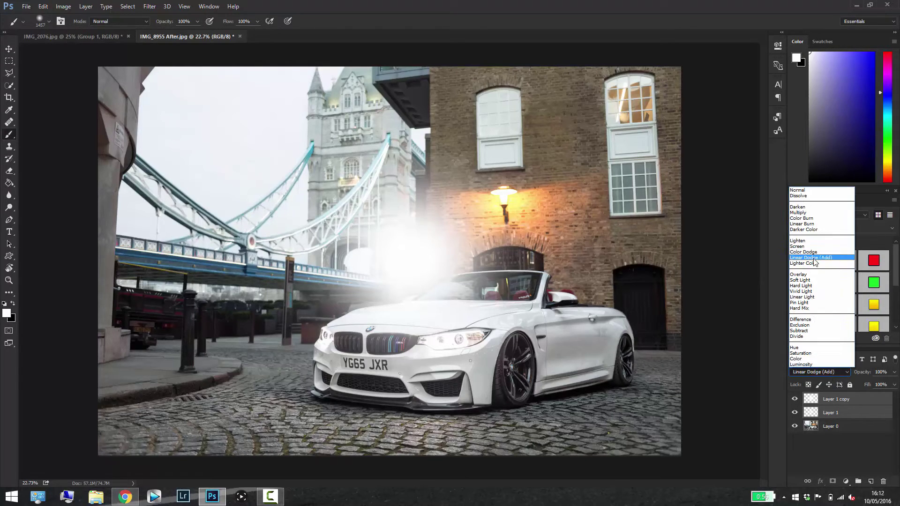
{"action": "left_click", "coordinate": [816, 258]}
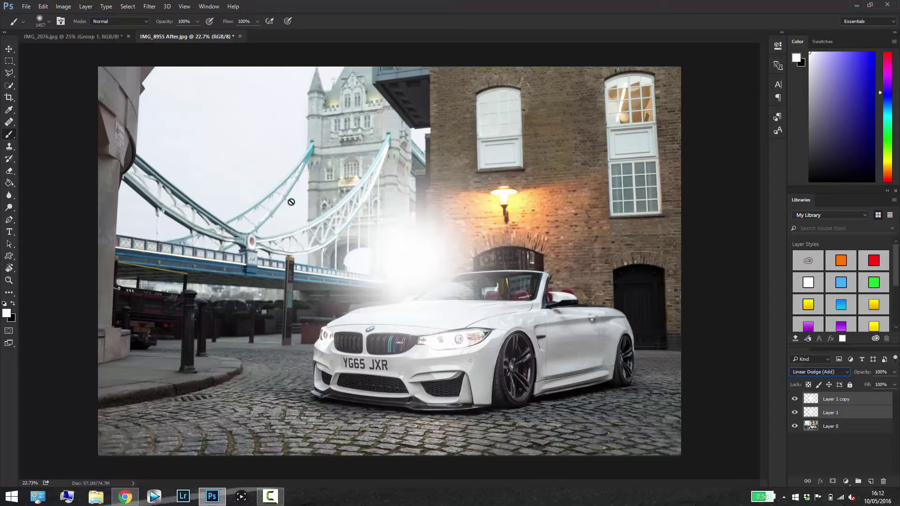
{"action": "left_click", "coordinate": [834, 399]}
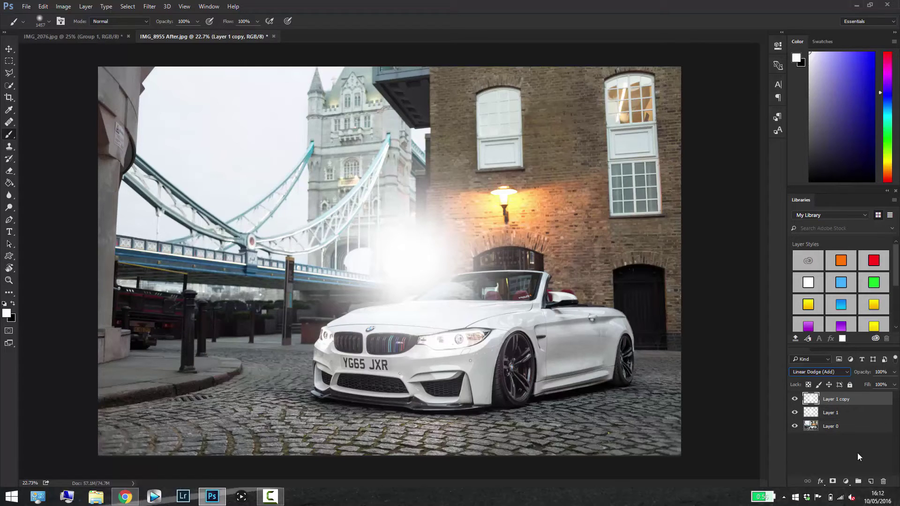
Add a Hue/Saturation adjustment layer with Colorize turned on.
{"action": "left_click", "coordinate": [847, 482]}
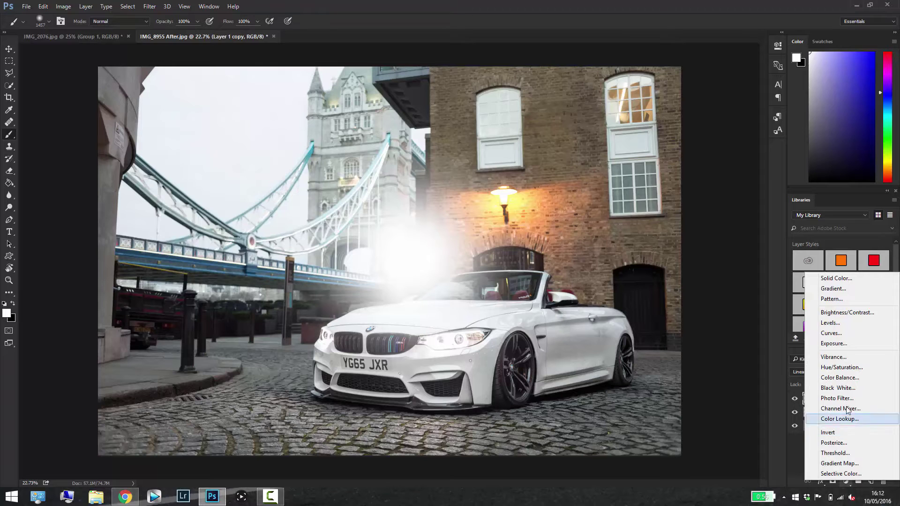
{"action": "left_click", "coordinate": [839, 371]}
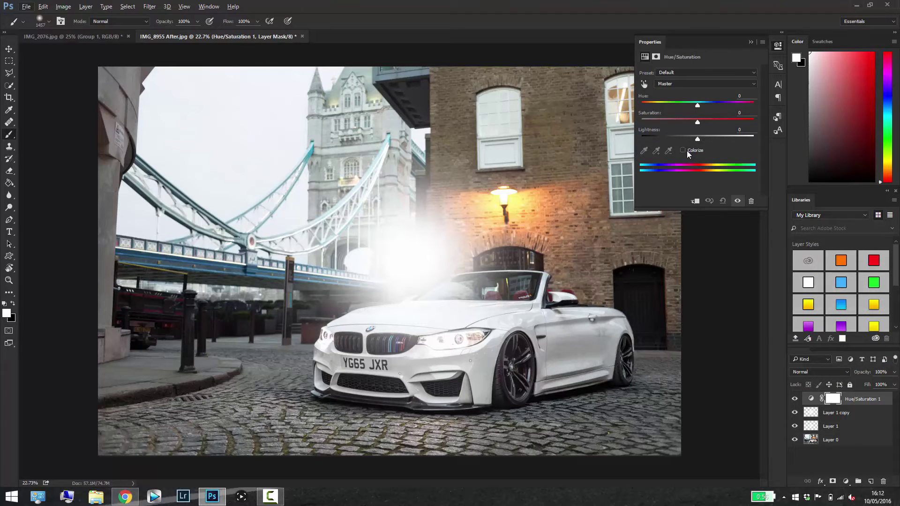
{"action": "left_click", "coordinate": [683, 150]}
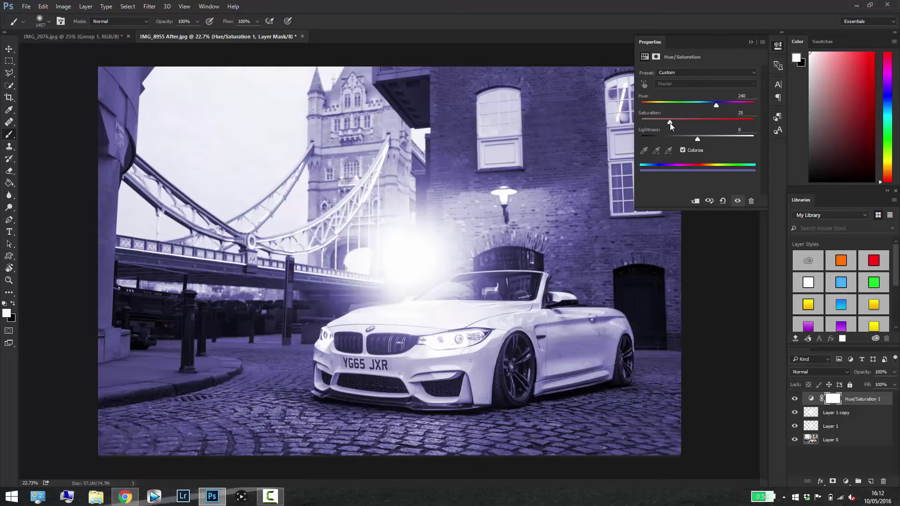
Tune the colorize tint to Hue 42 and Saturation 52, comparing it with the original colours.
{"action": "left_click_drag", "start_coordinate": [671, 123], "coordinate": [660, 103]}
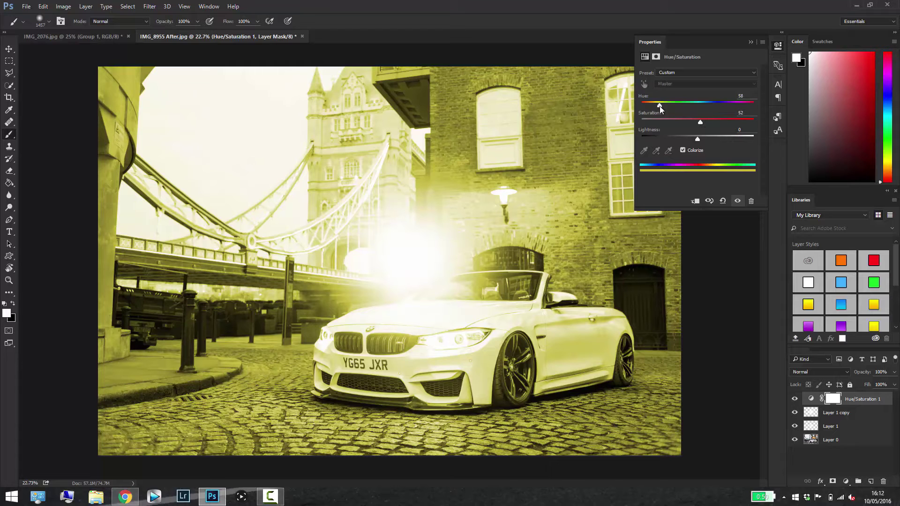
{"action": "left_click", "coordinate": [794, 399]}
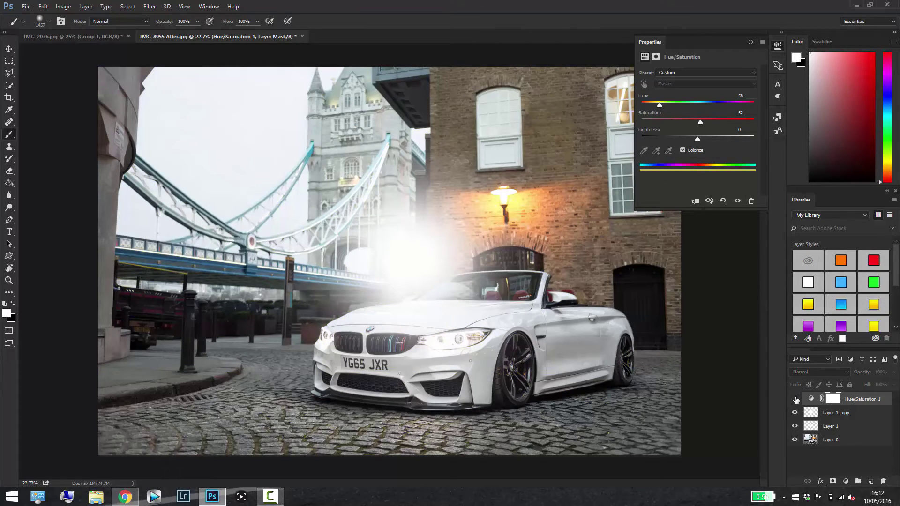
{"action": "left_click", "coordinate": [795, 399]}
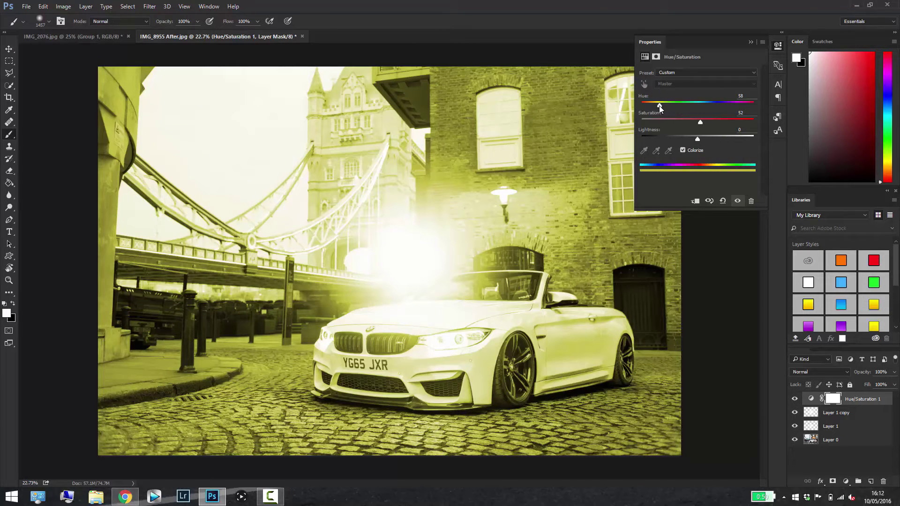
{"action": "left_click_drag", "start_coordinate": [659, 108], "coordinate": [655, 106]}
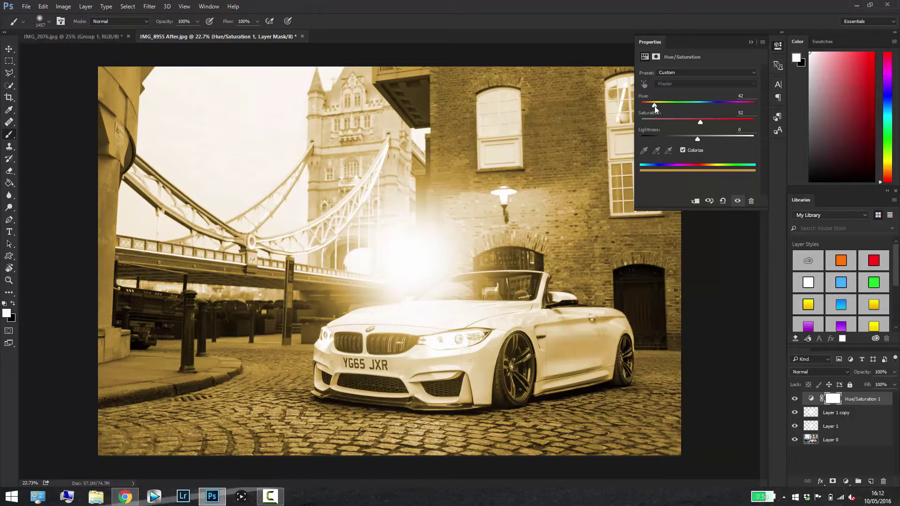
{"action": "right_click", "coordinate": [253, 256]}
Clip Hue/Saturation 1 to the Layer 1 copy glow layer.
{"action": "key", "text": "Escape"}
{"action": "left_click", "coordinate": [839, 406], "text": "alt"}
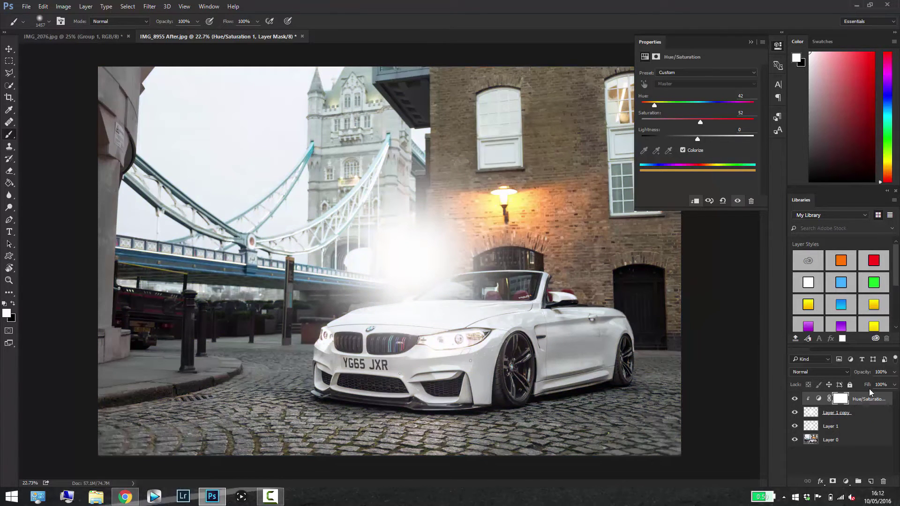
{"action": "left_click", "coordinate": [866, 412]}
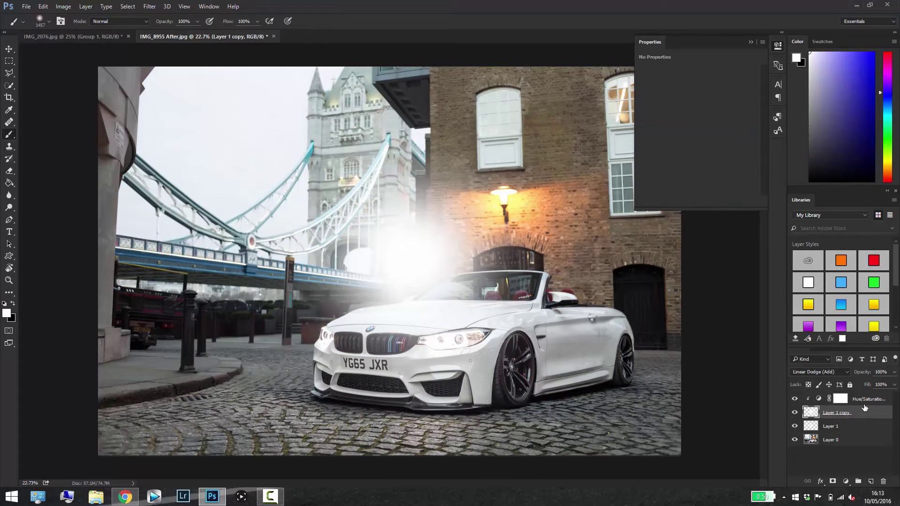
{"action": "left_click", "coordinate": [865, 400]}
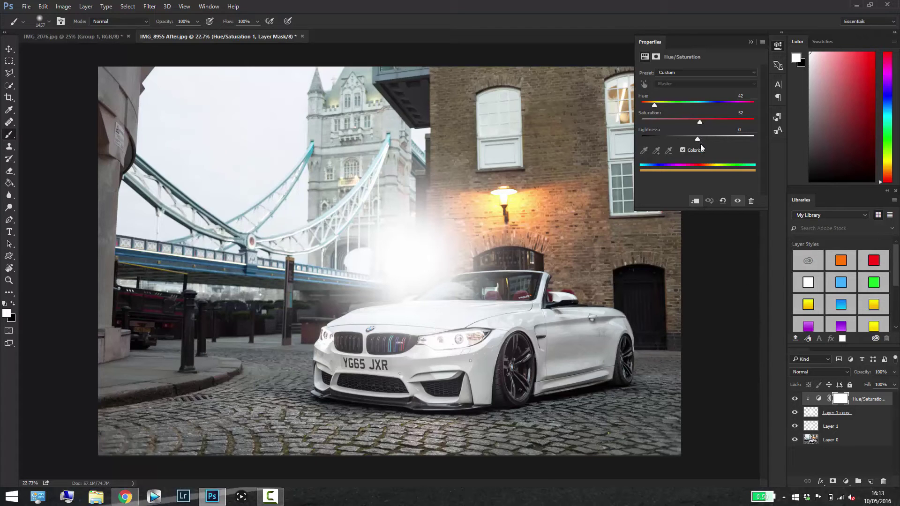
{"action": "left_click", "coordinate": [856, 424]}
{"action": "left_click", "coordinate": [854, 402]}
Lower the tint's Lightness to about -62.
{"action": "left_click", "coordinate": [700, 140]}
{"action": "left_click_drag", "start_coordinate": [696, 140], "coordinate": [664, 137]}
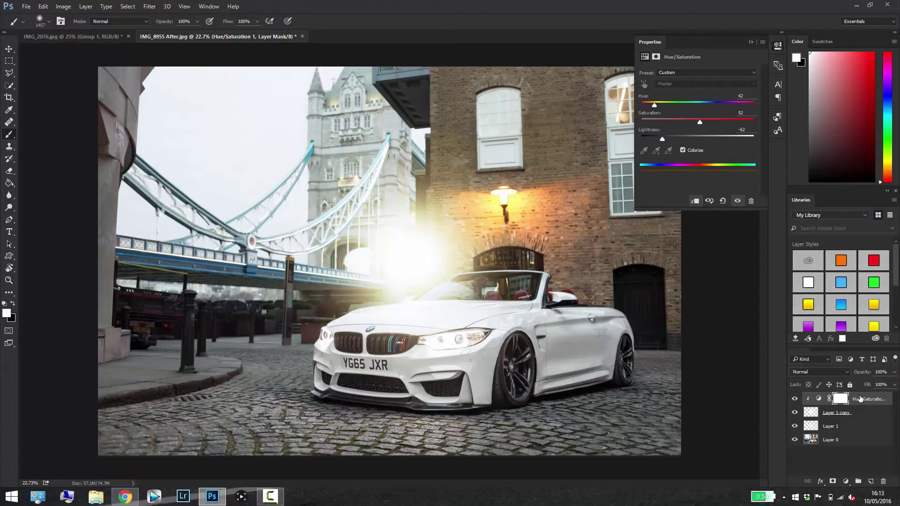
{"action": "left_click", "coordinate": [818, 399]}
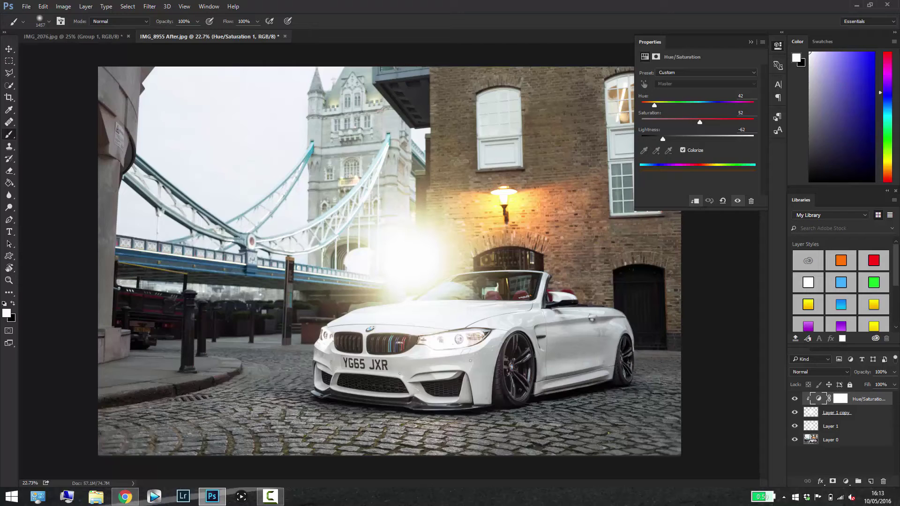
Duplicate the tint, clip the copy to Layer 1, and raise its Lightness to -24.
{"action": "key", "text": "ctrl+j"}
{"action": "key", "text": "ctrl+alt+g"}
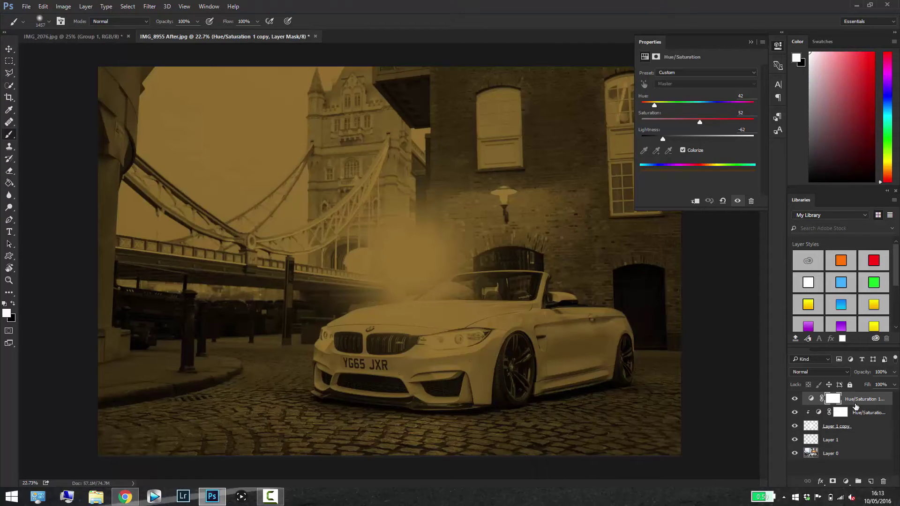
{"action": "left_click_drag", "start_coordinate": [856, 406], "coordinate": [850, 436]}
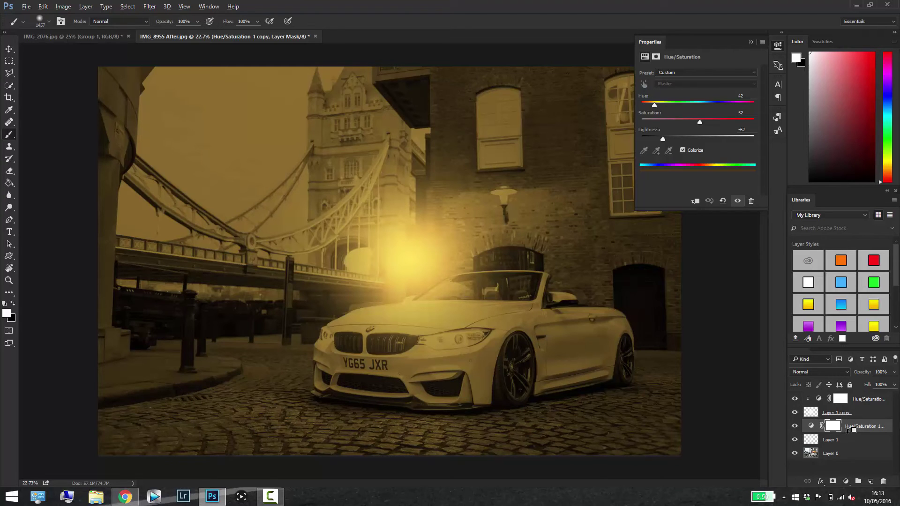
{"action": "left_click", "coordinate": [851, 430], "text": "alt"}
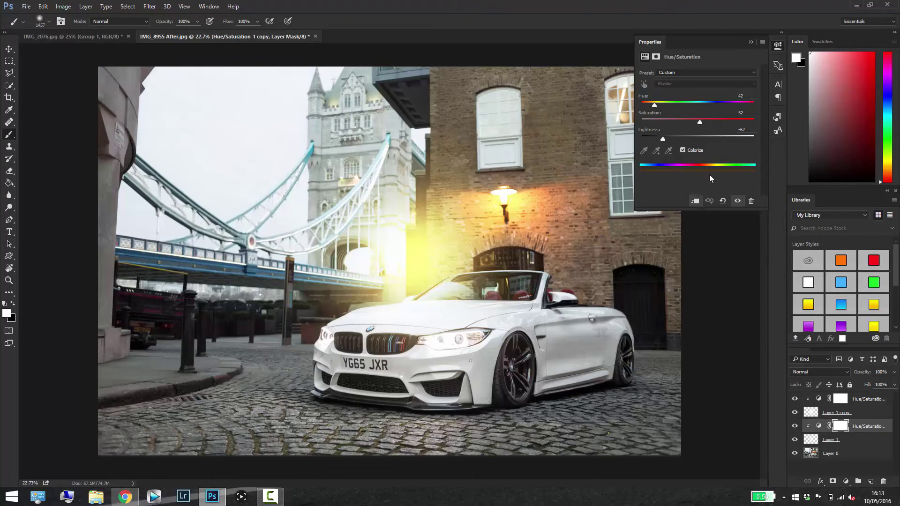
{"action": "left_click_drag", "start_coordinate": [665, 139], "coordinate": [683, 148]}
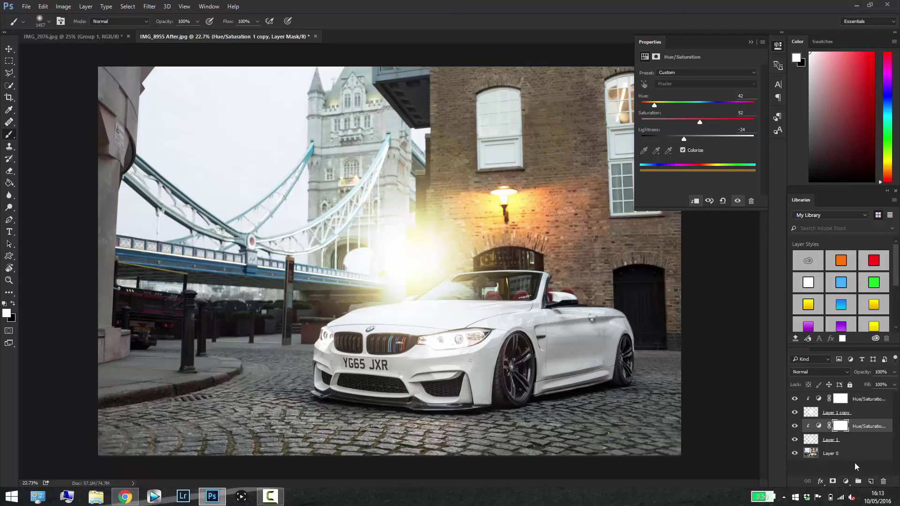
Select both glow layers and both tints, then drag them up-left behind Tower Bridge.
{"action": "left_click", "coordinate": [840, 443]}
{"action": "key", "text": "v"}
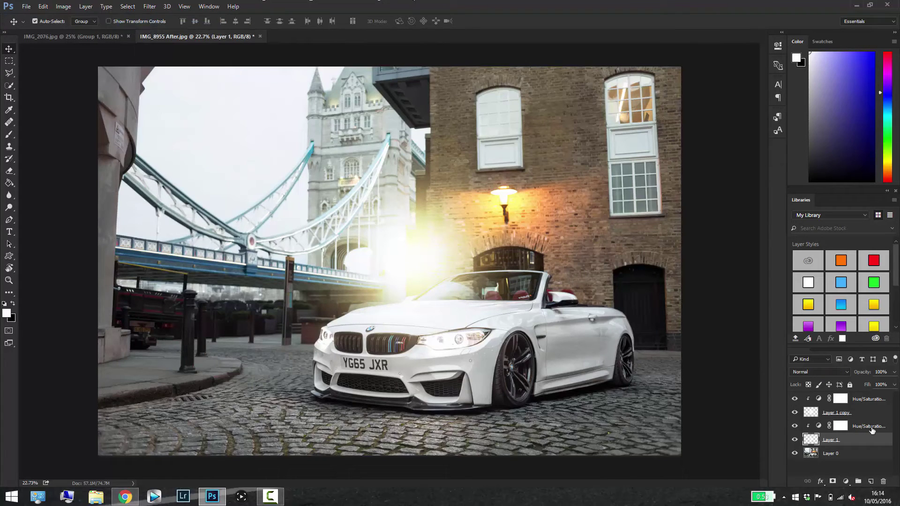
{"action": "left_click", "coordinate": [870, 427], "text": "ctrl"}
{"action": "left_click", "coordinate": [866, 414], "text": "ctrl"}
{"action": "left_click", "coordinate": [865, 402], "text": "ctrl"}
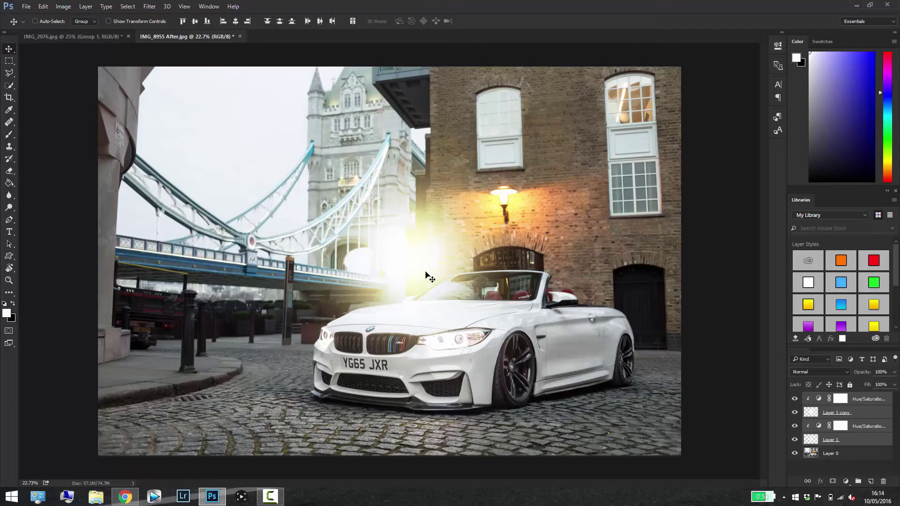
{"action": "left_click_drag", "start_coordinate": [430, 277], "coordinate": [285, 256]}
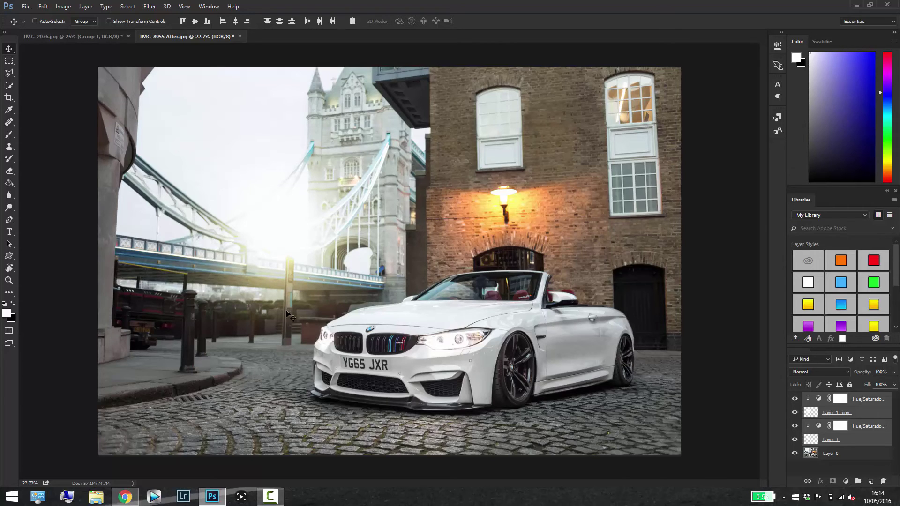
Open the top Hue/Saturation tint and retune it to Hue 41, Saturation 56, Lightness -60.
{"action": "left_click", "coordinate": [856, 441]}
{"action": "left_click", "coordinate": [862, 415]}
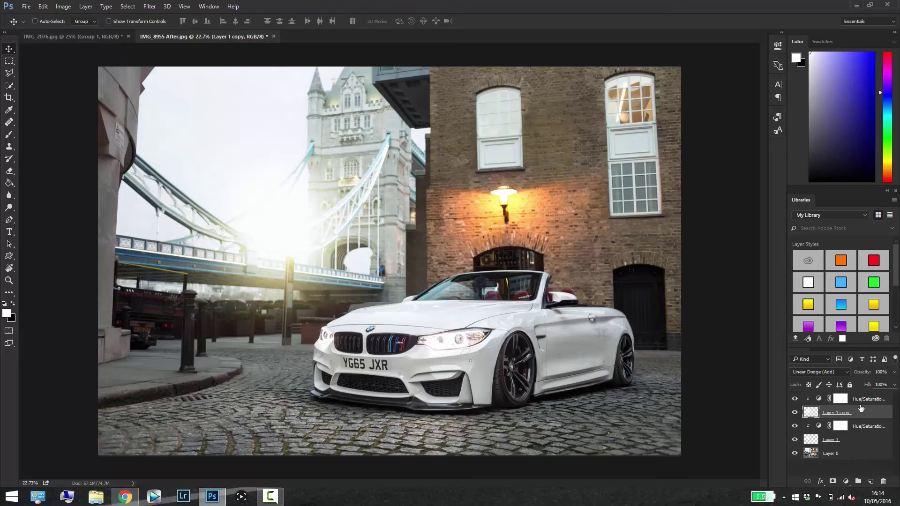
{"action": "left_click", "coordinate": [819, 399]}
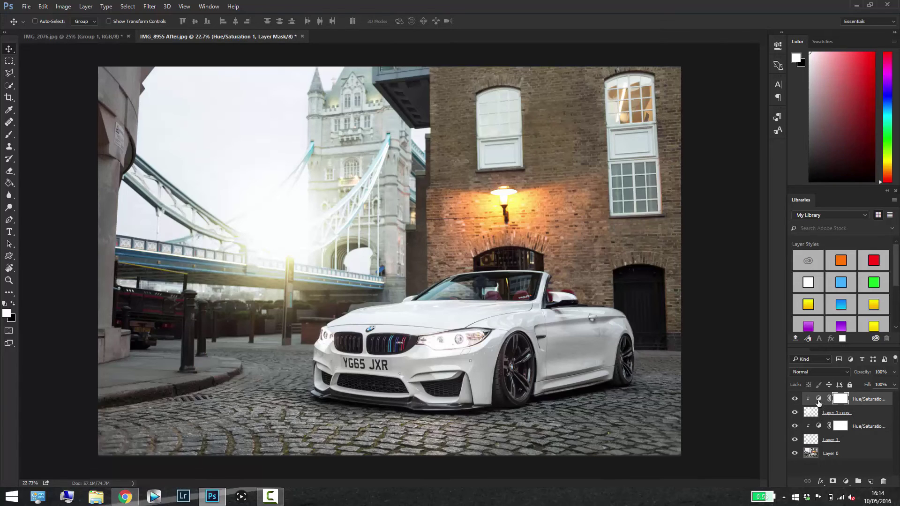
{"action": "double_click", "coordinate": [819, 400]}
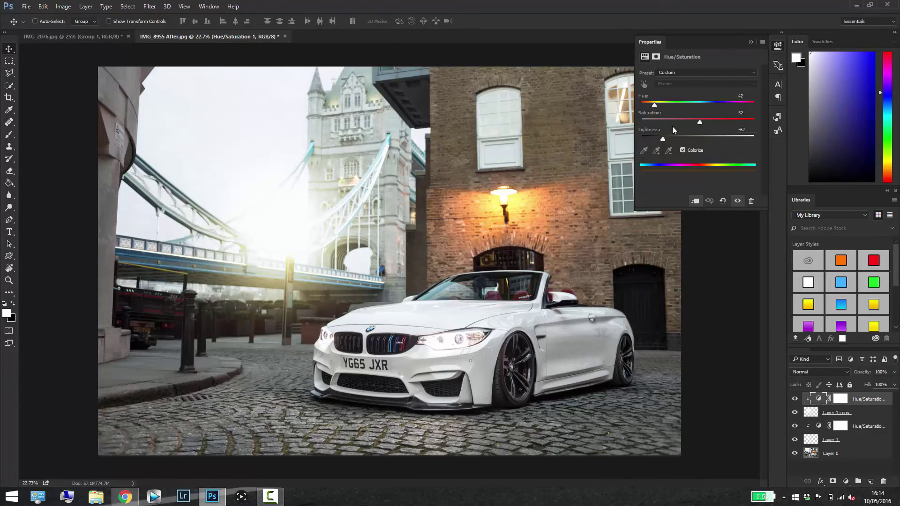
{"action": "left_click", "coordinate": [704, 123]}
Group the two glow layers and two Hue/Saturation tints into Group 1 above Layer 0.
{"action": "left_click", "coordinate": [778, 46]}
{"action": "left_click", "coordinate": [832, 439], "text": "shift"}
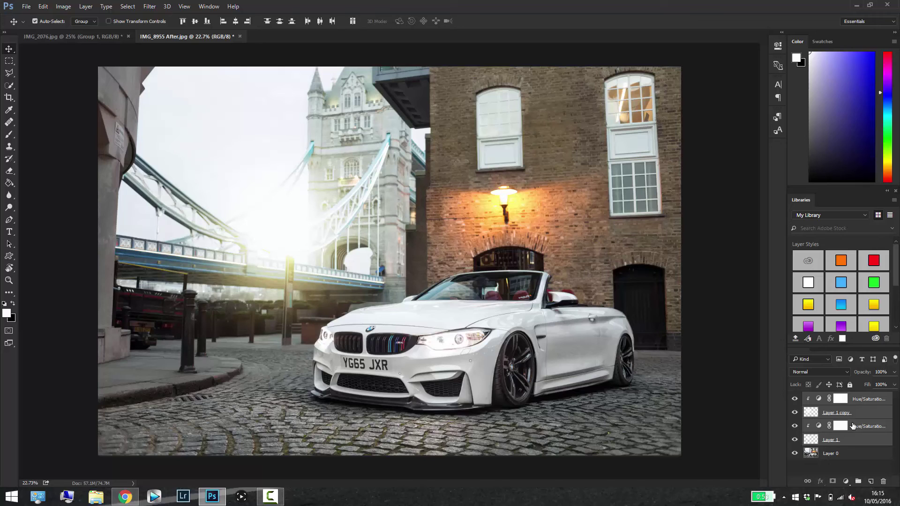
{"action": "key", "text": "ctrl+g"}
{"action": "left_click", "coordinate": [796, 397]}
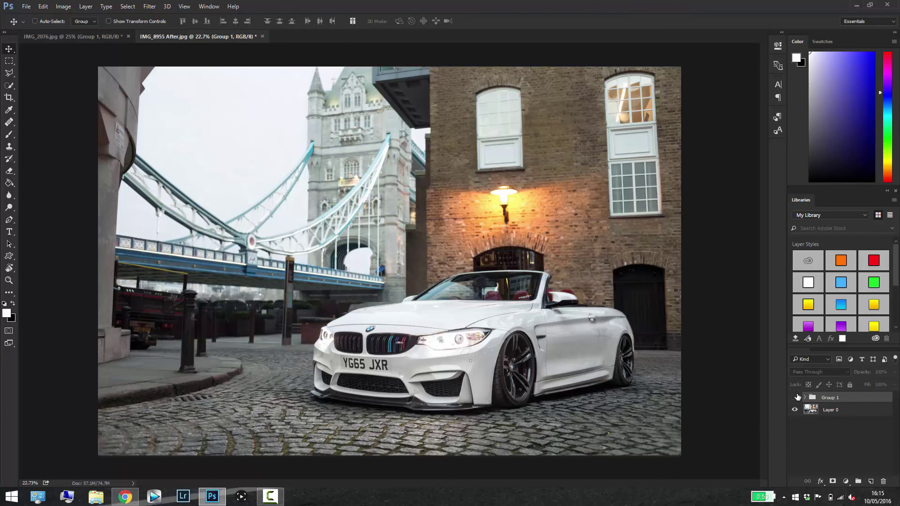
{"action": "left_click", "coordinate": [795, 398]}
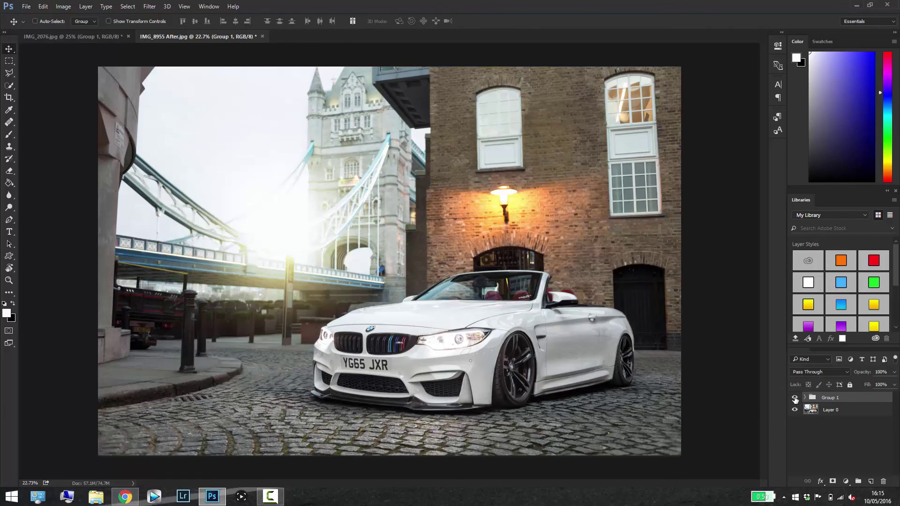